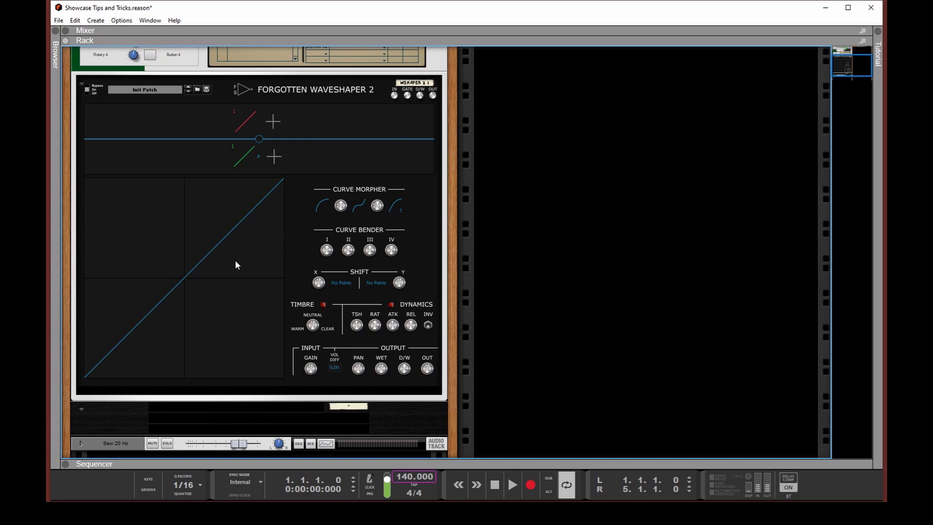
Try bending the linear waveshape into a symmetric saturation curve and undo the bend
{"action": "left_click", "coordinate": [232, 275]}
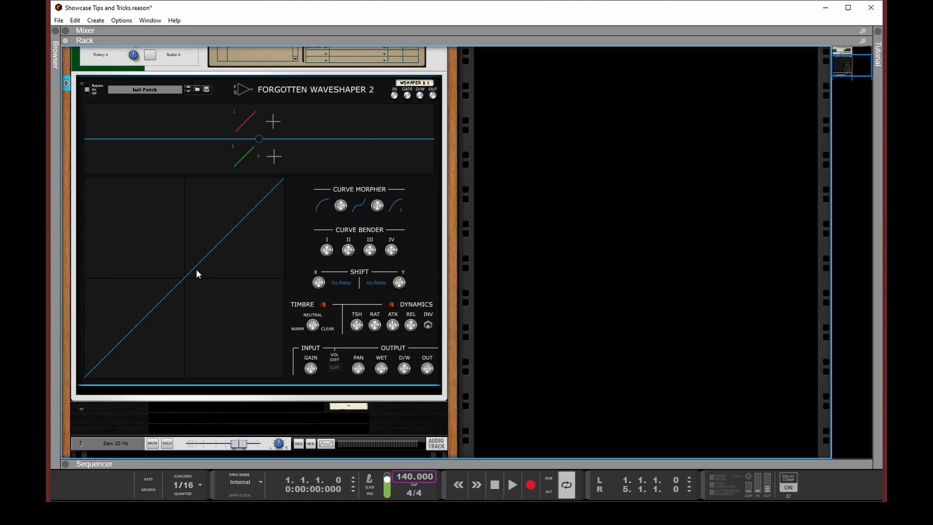
{"action": "left_click_drag", "start_coordinate": [193, 269], "coordinate": [191, 236]}
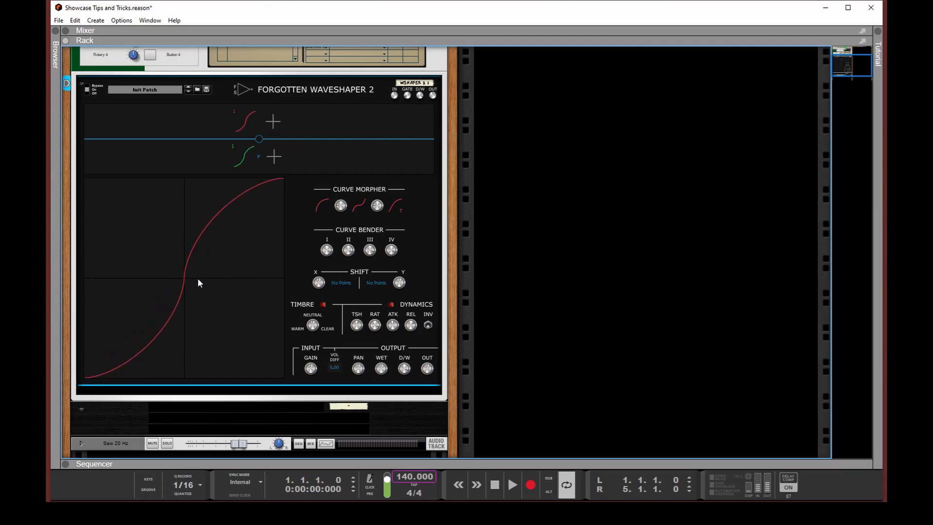
{"action": "key", "text": "ctrl+z"}
Add a symmetric point partway along the waveshape, undo its extra bend, and set the clipping mode to Full clipping
{"action": "left_click_drag", "start_coordinate": [215, 247], "coordinate": [215, 211]}
{"action": "key", "text": "ctrl+z"}
{"action": "right_click", "coordinate": [228, 209]}
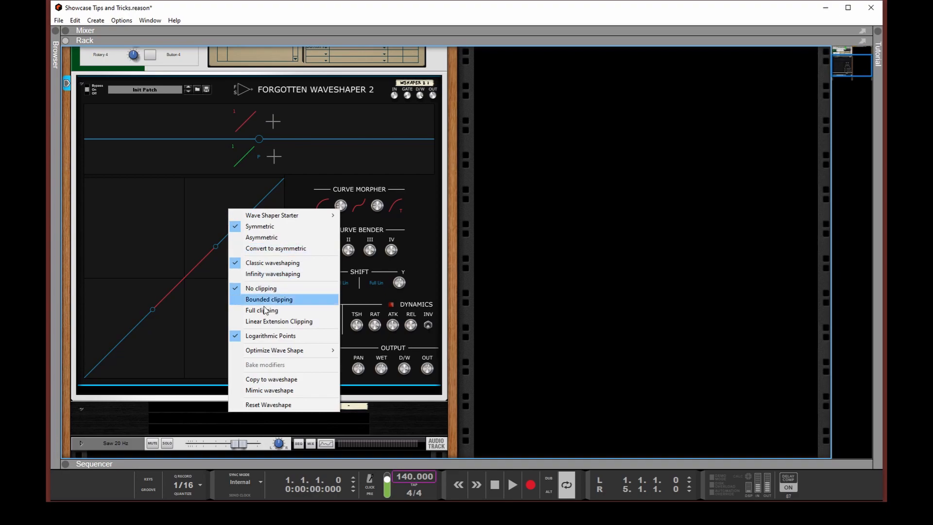
{"action": "left_click", "coordinate": [285, 321]}
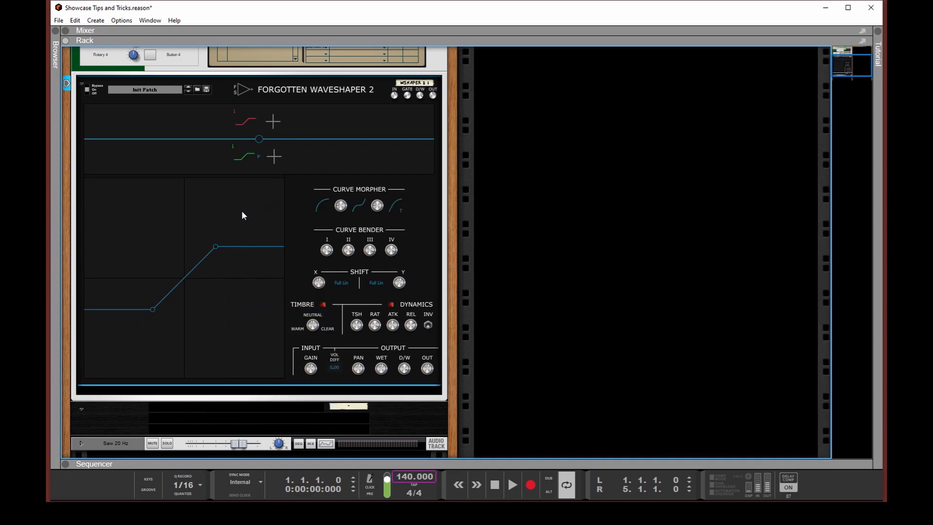
Remove the existing curve point and add three new points that form a symmetric zigzag waveshape
{"action": "double_click", "coordinate": [216, 246]}
{"action": "double_click", "coordinate": [202, 209]}
{"action": "double_click", "coordinate": [251, 257]}
{"action": "double_click", "coordinate": [267, 215]}
Load the Clipping wave shaper starter and replace it with the Clean starter
{"action": "left_click", "coordinate": [257, 165]}
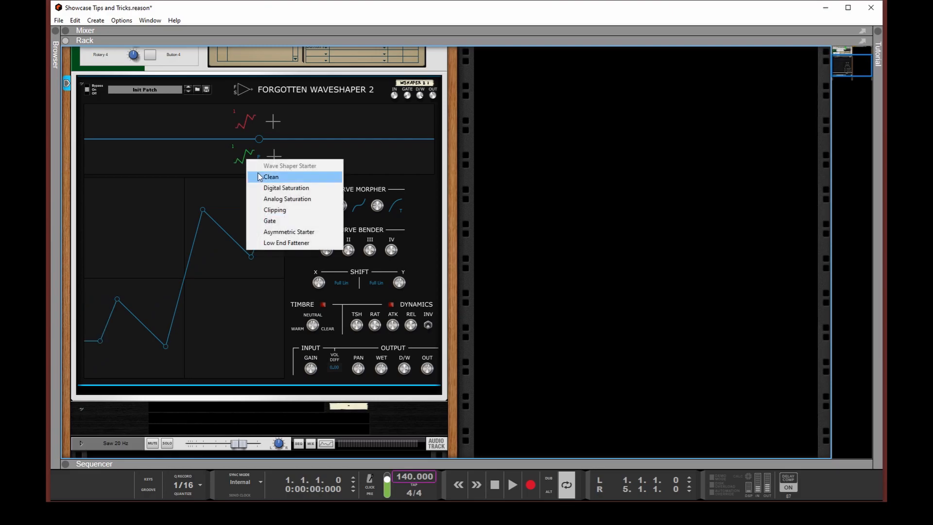
{"action": "left_click", "coordinate": [275, 210]}
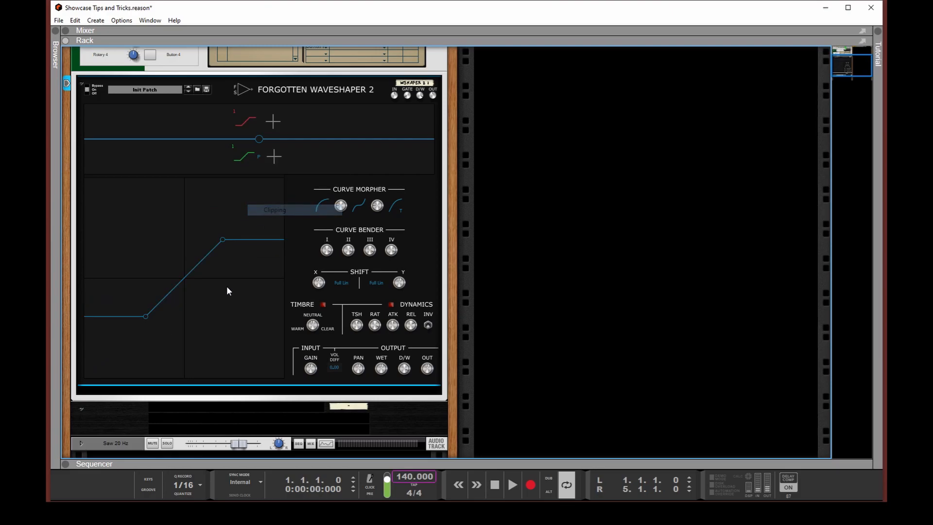
{"action": "right_click", "coordinate": [223, 238]}
{"action": "mouse_move", "coordinate": [290, 209]}
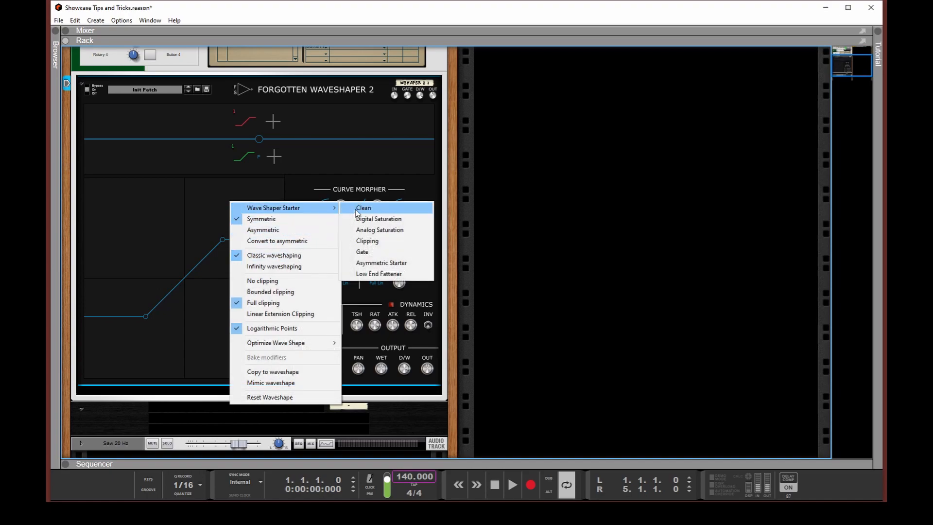
{"action": "left_click", "coordinate": [360, 208]}
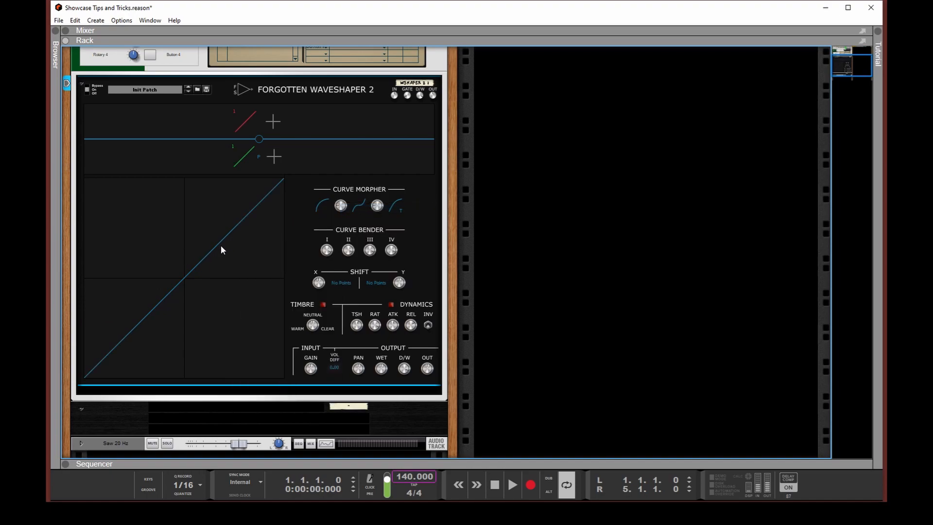
Play the track, bend the clean waveshape into a saturation curve, and lower the module's wet gain to -11.25 dB
{"action": "key", "text": "space"}
{"action": "left_click_drag", "start_coordinate": [225, 226], "coordinate": [217, 193]}
{"action": "left_click_drag", "start_coordinate": [382, 374], "coordinate": [376, 405]}
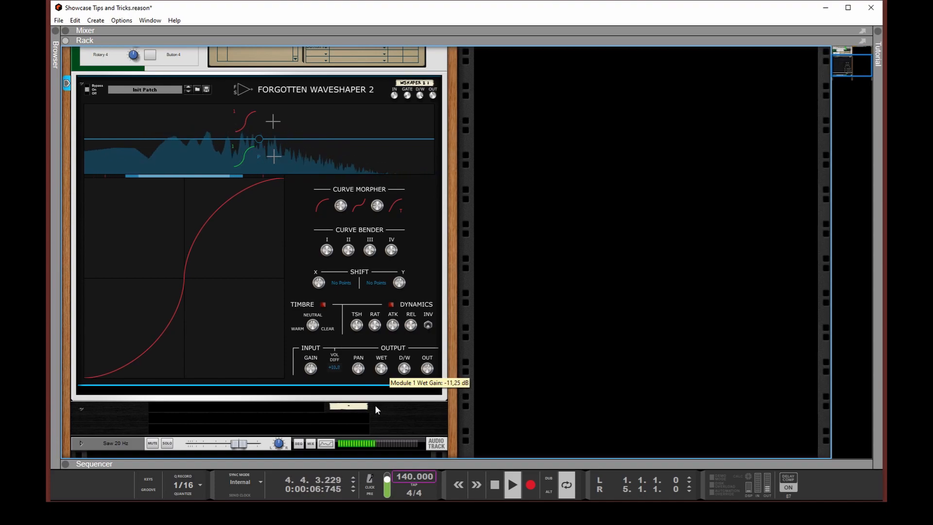
Compare the bypassed and saturated sound of the waveshaper, and stop playback
{"action": "mouse_move", "coordinate": [89, 90]}
{"action": "left_mouse_down"}
{"action": "mouse_move", "coordinate": [90, 80]}
{"action": "mouse_move", "coordinate": [91, 89]}
{"action": "left_mouse_up"}
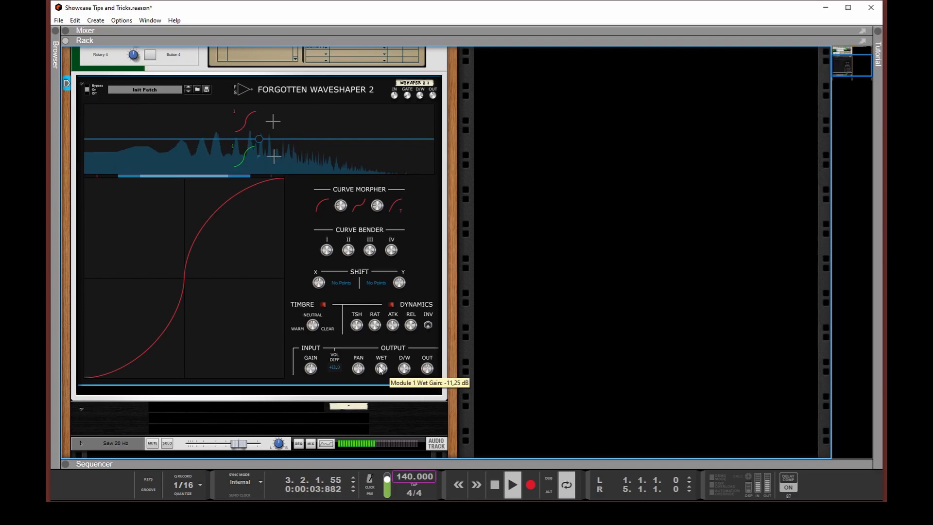
{"action": "left_click", "coordinate": [181, 247]}
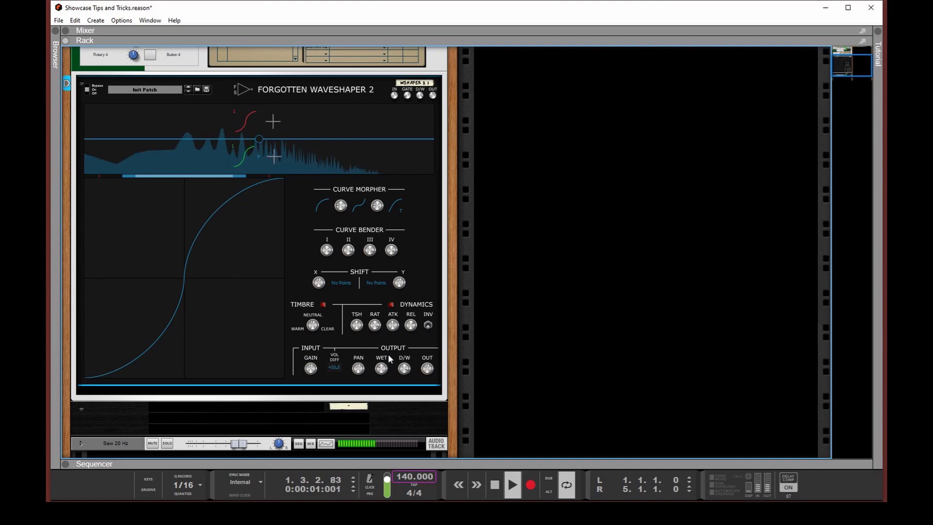
{"action": "key", "text": "space"}
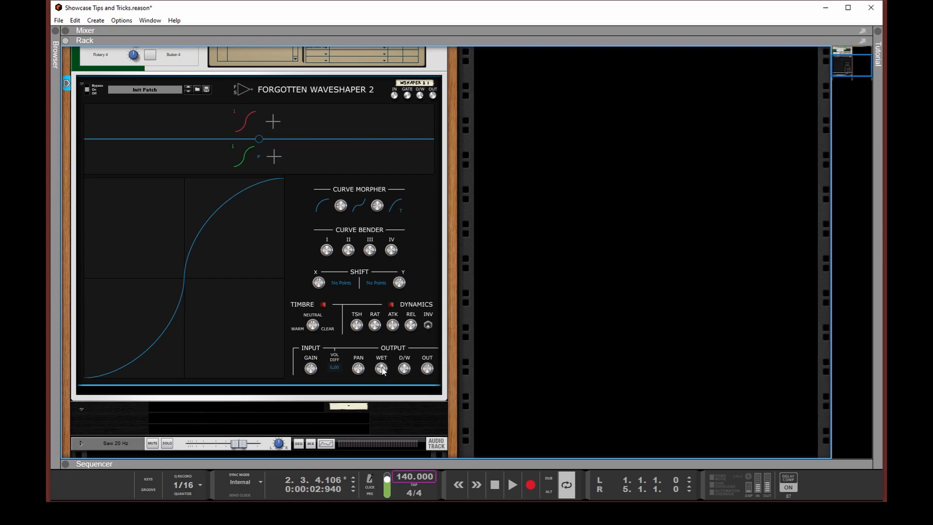
Play the track and sweep the module's dry/wet mix down to fully dry and back up to 100%
{"action": "mouse_move", "coordinate": [382, 373]}
{"action": "mouse_move", "coordinate": [429, 371]}
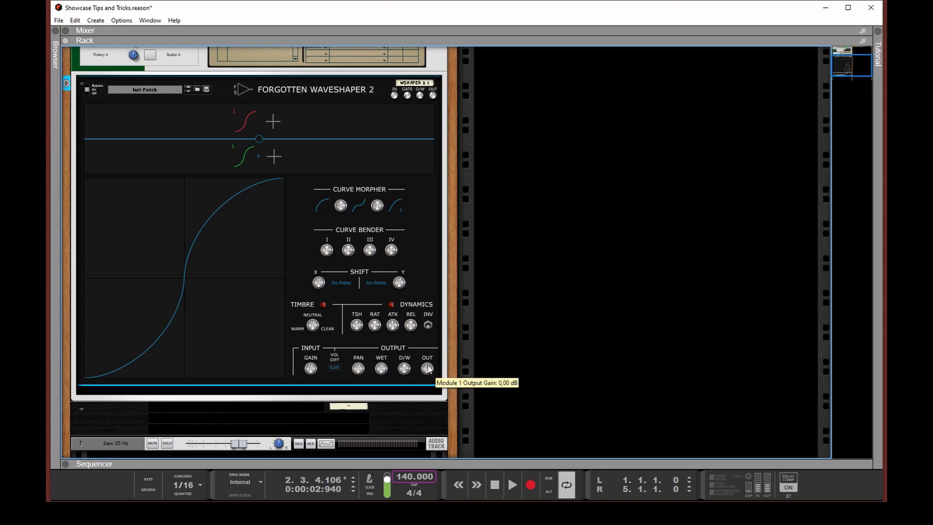
{"action": "key", "text": "space"}
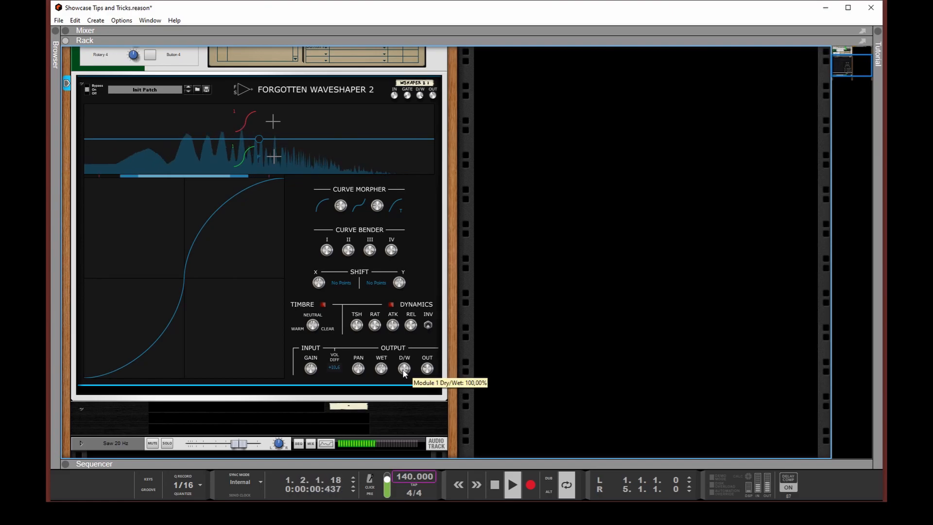
{"action": "left_click_drag", "start_coordinate": [403, 374], "coordinate": [405, 457]}
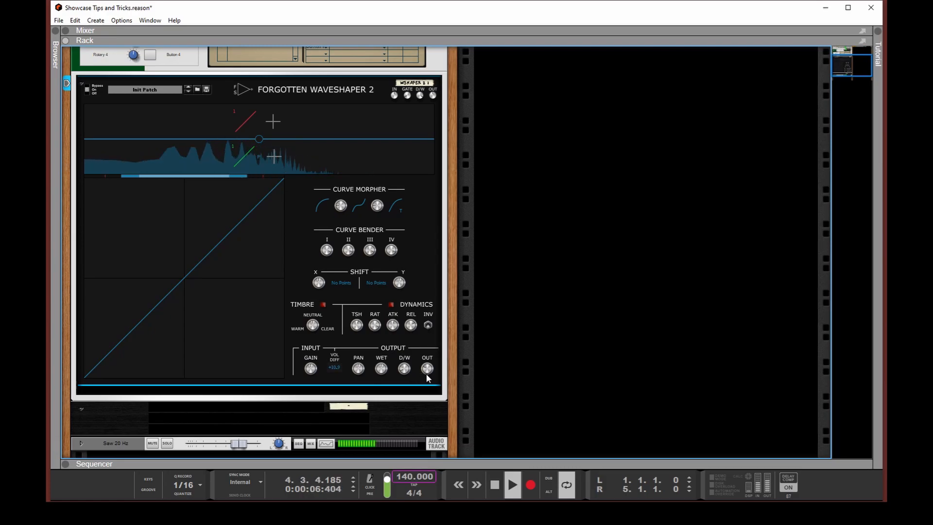
{"action": "left_click_drag", "start_coordinate": [429, 366], "coordinate": [409, 213]}
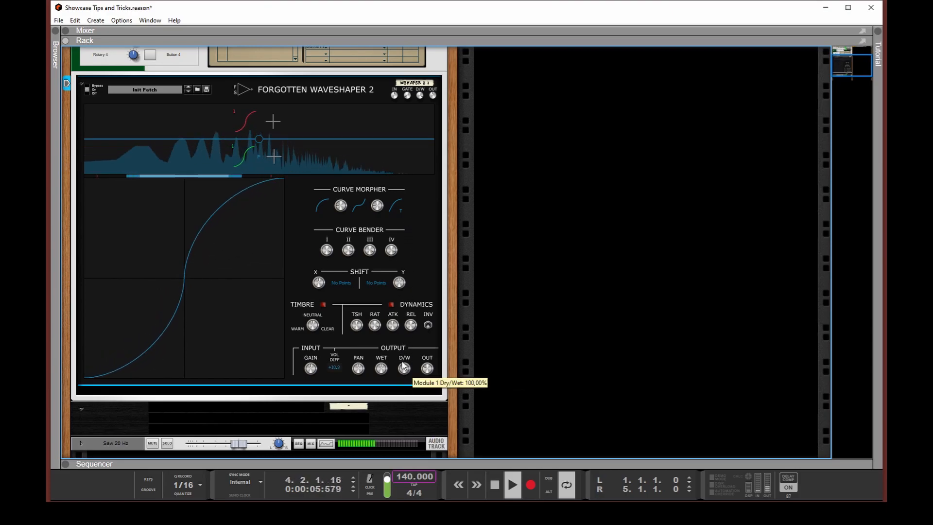
Set the module's wet gain to -10 dB and bend the saturation curve slightly steeper
{"action": "left_click_drag", "start_coordinate": [382, 368], "coordinate": [373, 402]}
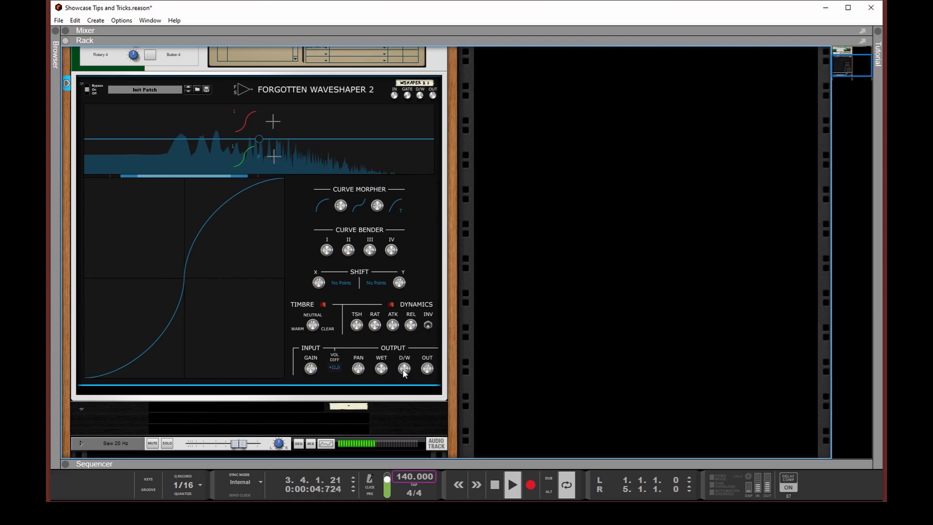
{"action": "mouse_move", "coordinate": [404, 374]}
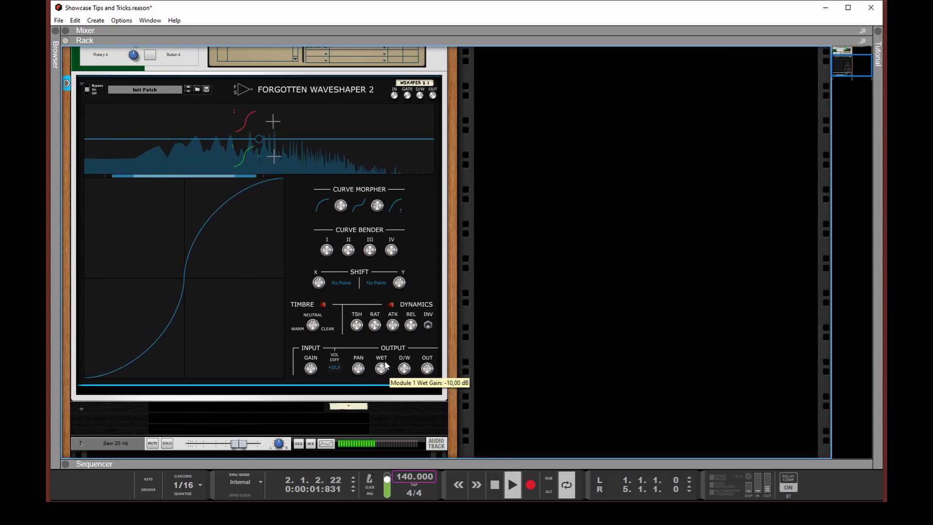
{"action": "left_click_drag", "start_coordinate": [212, 223], "coordinate": [213, 204]}
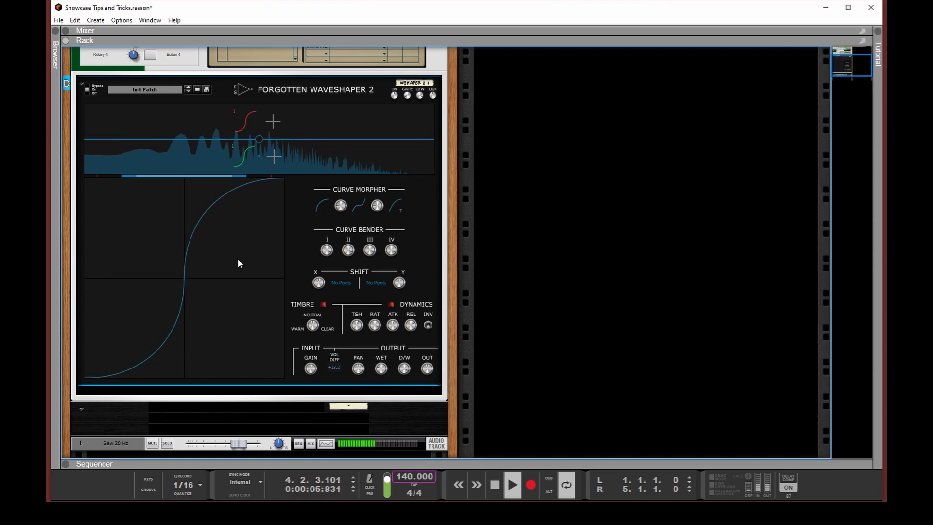
Try the Asymmetric Polynomial and Tangens Hyperbolicus types for the first Curve Morpher curve
{"action": "left_click", "coordinate": [324, 208]}
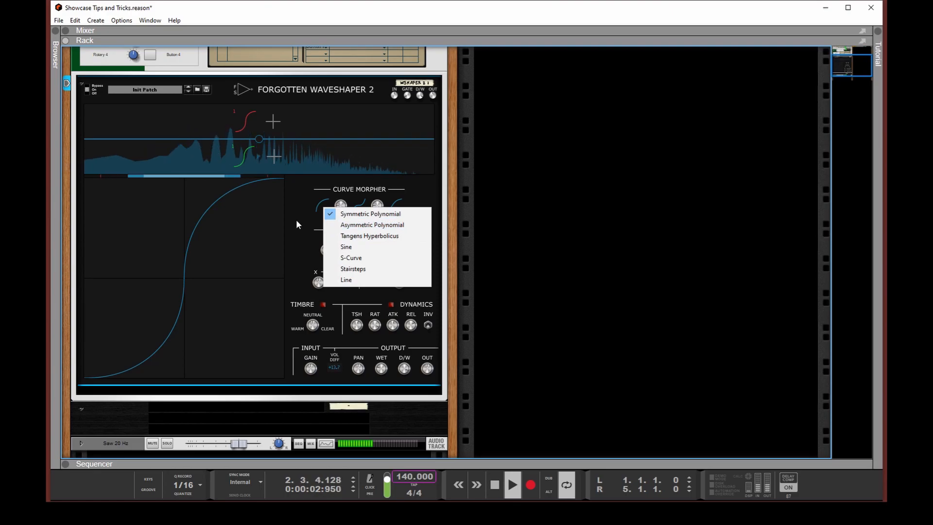
{"action": "left_click", "coordinate": [296, 221]}
{"action": "left_click", "coordinate": [320, 207]}
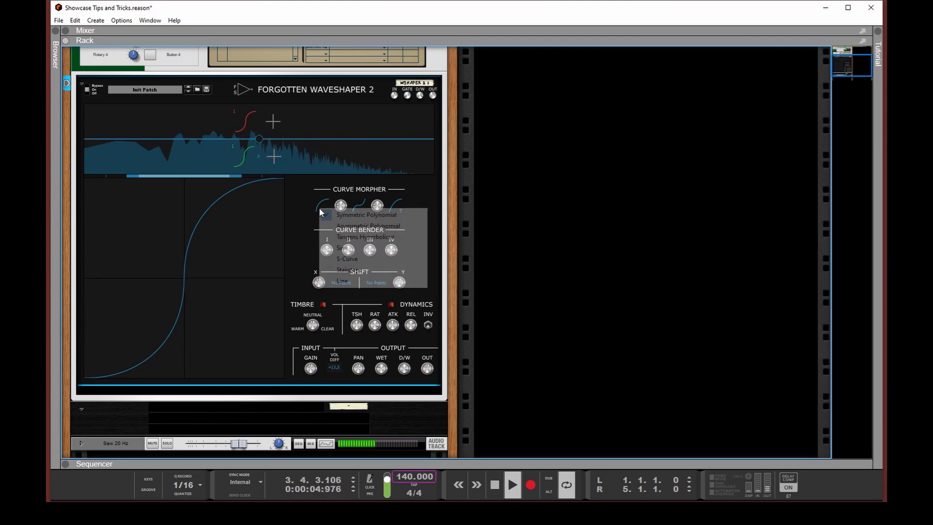
{"action": "left_click", "coordinate": [344, 229]}
{"action": "left_click", "coordinate": [324, 212]}
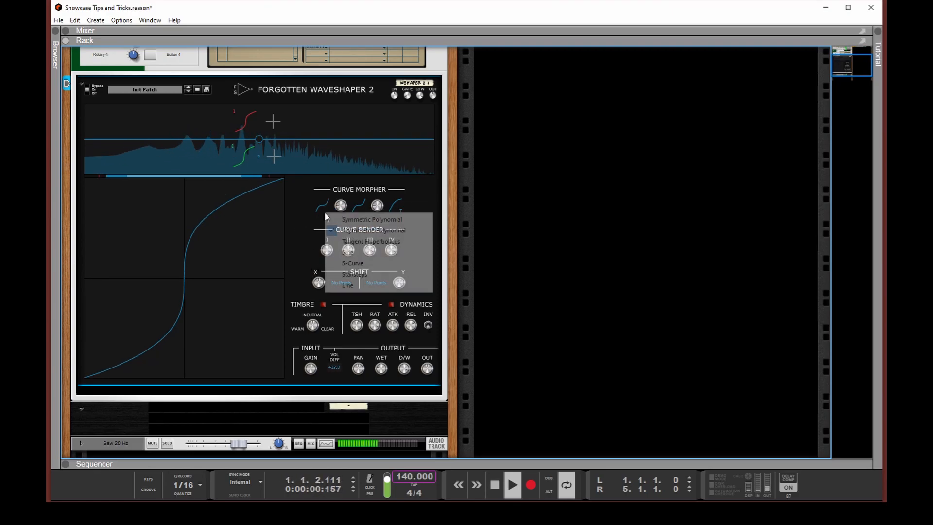
{"action": "left_click", "coordinate": [353, 243]}
Try the Sine and S-Curve types for the first Curve Morpher curve
{"action": "left_click", "coordinate": [320, 219]}
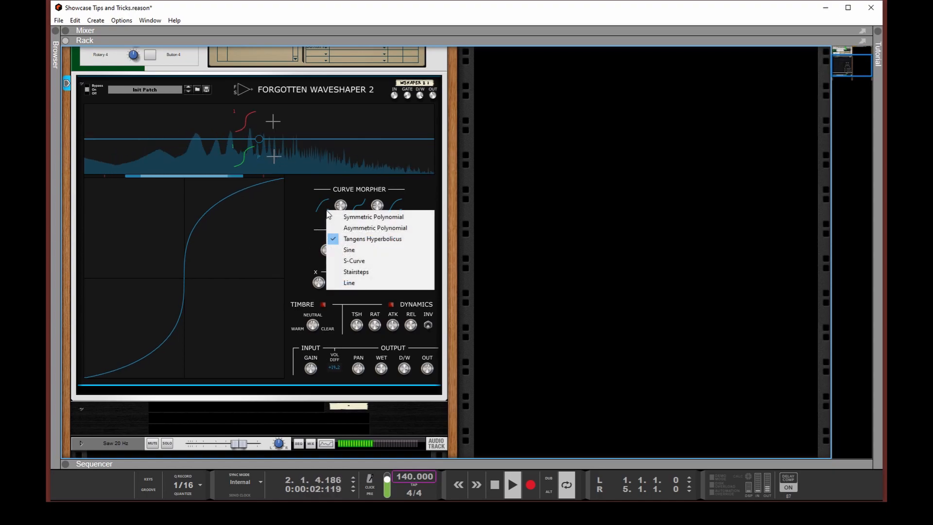
{"action": "left_click", "coordinate": [345, 249]}
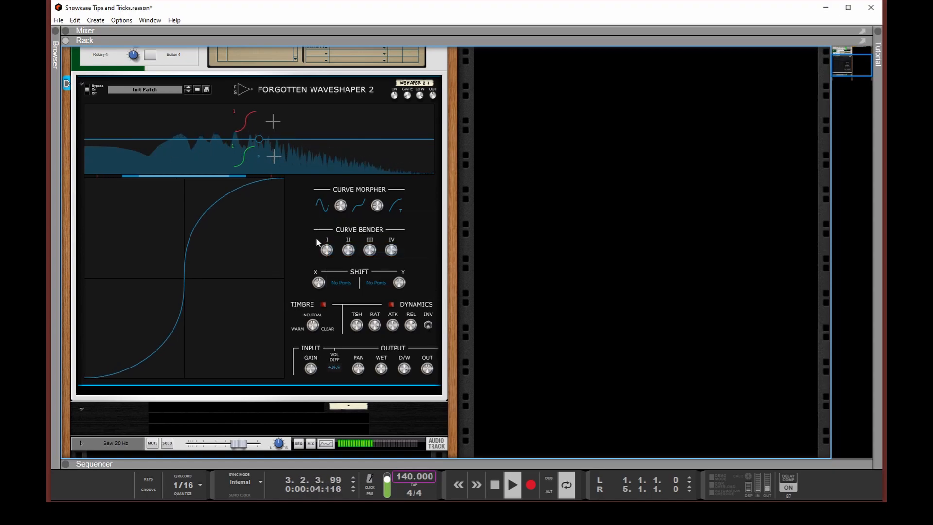
{"action": "left_click", "coordinate": [320, 204]}
{"action": "left_click", "coordinate": [325, 255]}
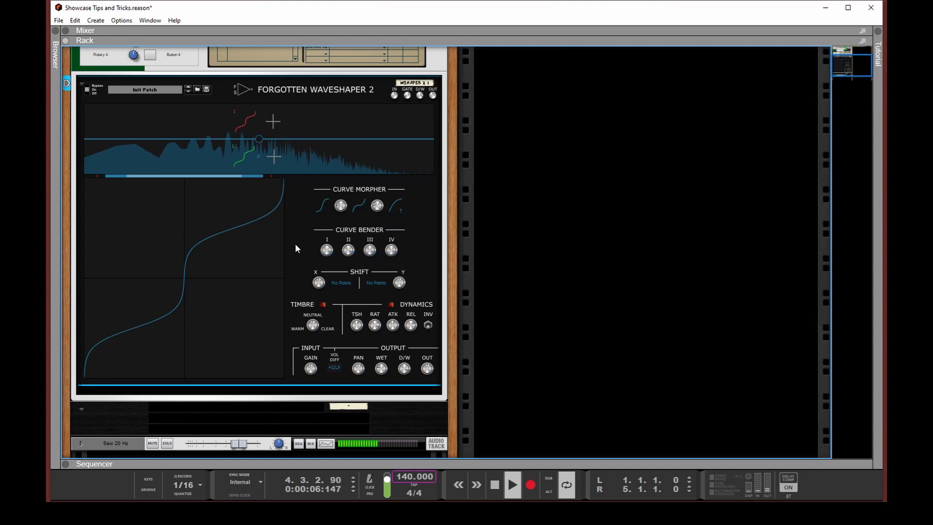
Try the Stairsteps and Line types for the first Curve Morpher curve, and bend the line shape in the waveshape display
{"action": "left_click", "coordinate": [322, 211]}
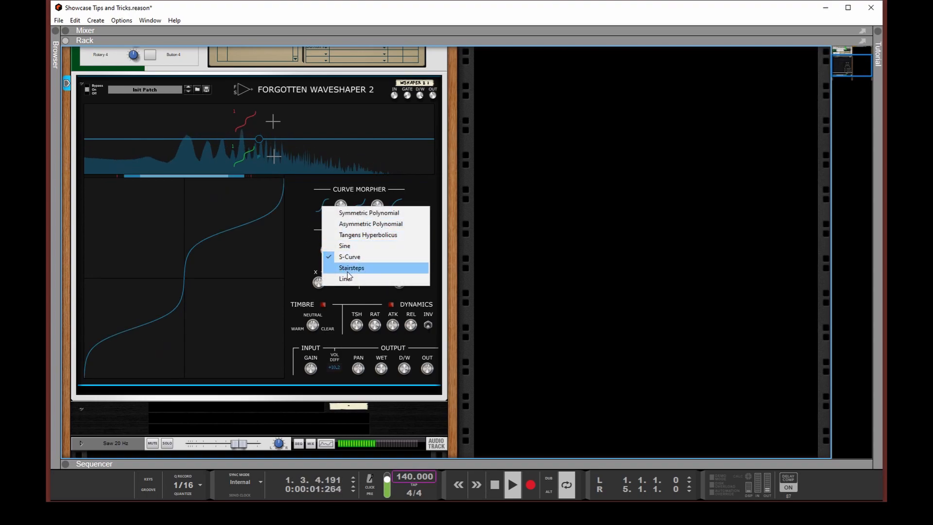
{"action": "left_click", "coordinate": [347, 270]}
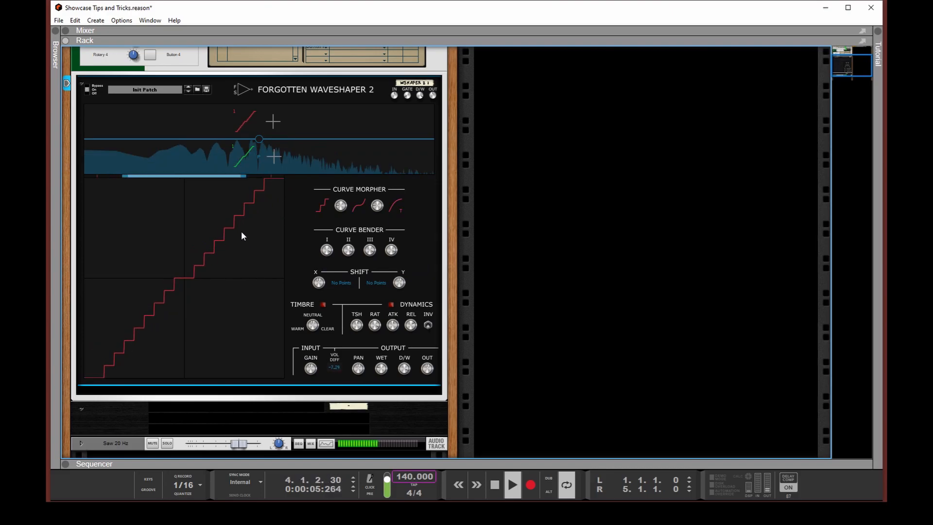
{"action": "left_click", "coordinate": [322, 206]}
{"action": "left_click", "coordinate": [327, 279]}
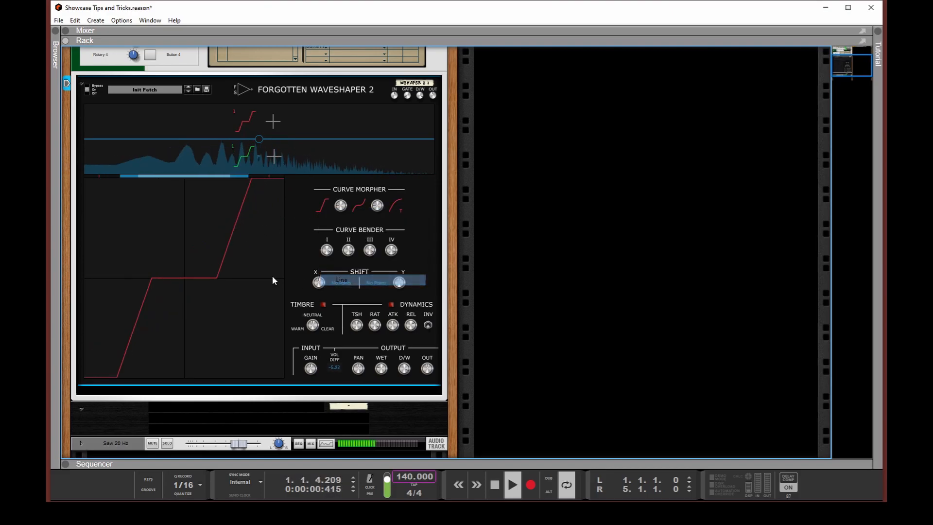
{"action": "left_click_drag", "start_coordinate": [223, 243], "coordinate": [228, 313]}
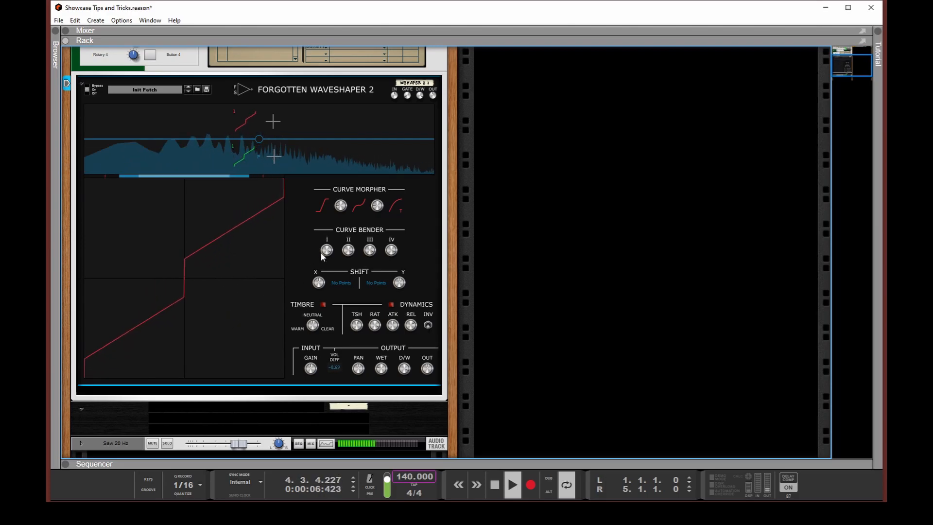
Set the first Curve Morpher curve to Asymmetric Polynomial and bend the waveshape into a steep saturation curve
{"action": "left_click", "coordinate": [329, 206]}
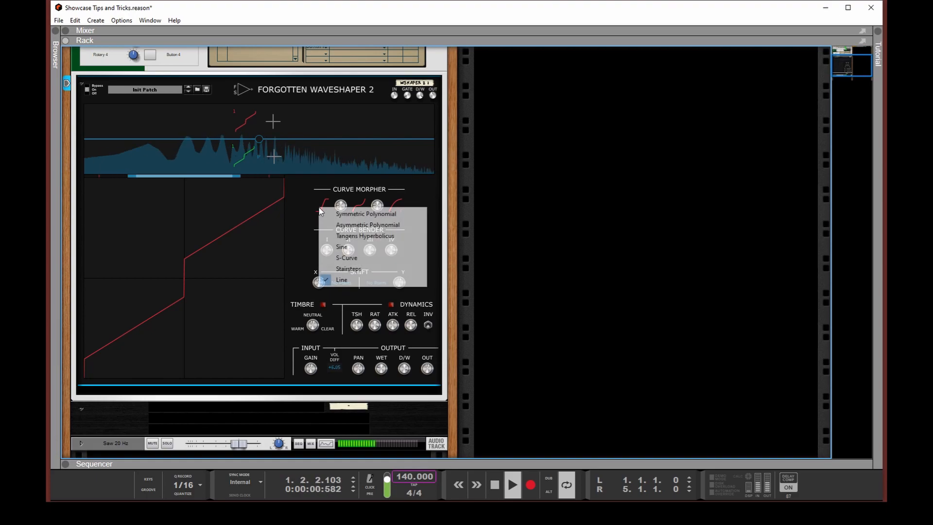
{"action": "left_click", "coordinate": [340, 226]}
{"action": "mouse_move", "coordinate": [222, 221]}
{"action": "left_mouse_down"}
{"action": "mouse_move", "coordinate": [226, 179]}
{"action": "mouse_move", "coordinate": [233, 193]}
{"action": "left_mouse_up"}
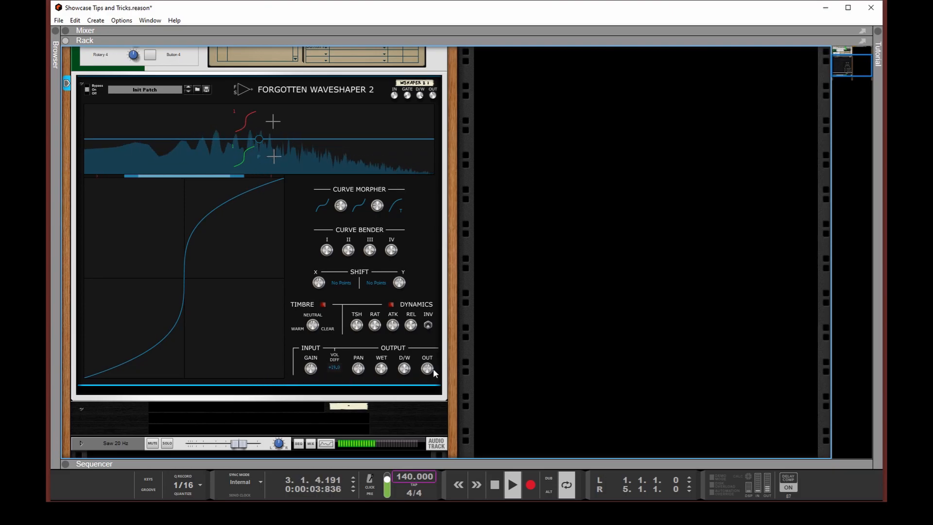
Raise the Drive rotary of the Insert FX device above the waveshaper to push more input gain
{"action": "scroll", "coordinate": [433, 368], "scroll_direction": "up", "scroll_amount": 2}
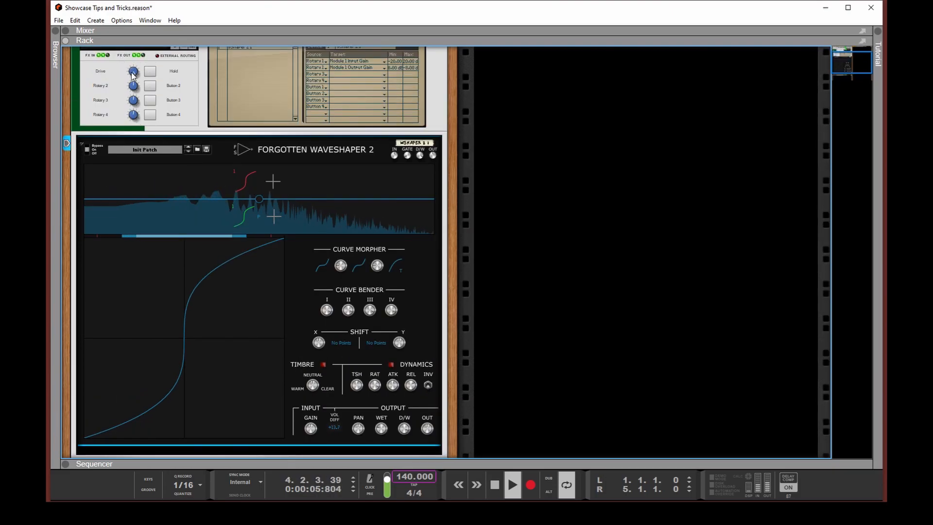
{"action": "mouse_move", "coordinate": [132, 73]}
{"action": "left_mouse_down"}
{"action": "mouse_move", "coordinate": [138, 141]}
{"action": "mouse_move", "coordinate": [136, 73]}
{"action": "left_mouse_up"}
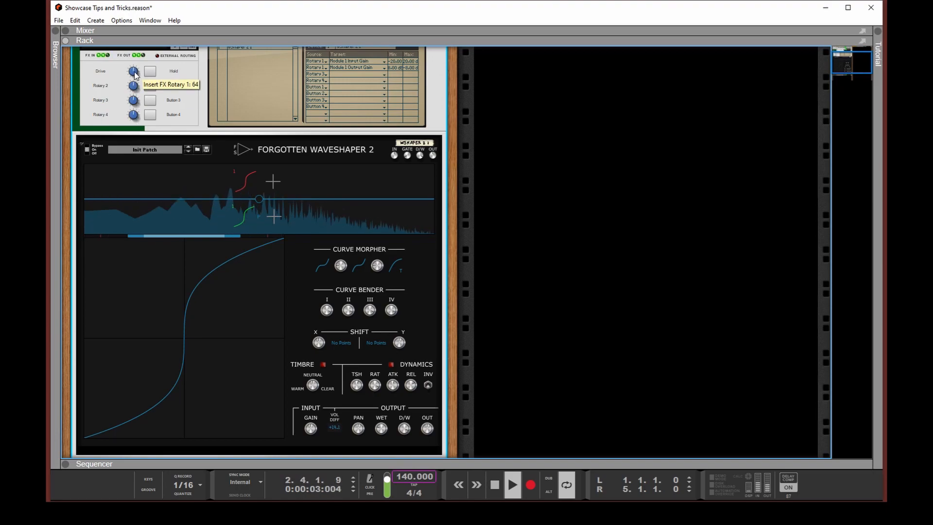
{"action": "mouse_move", "coordinate": [134, 73]}
{"action": "left_mouse_down"}
{"action": "mouse_move", "coordinate": [139, 57]}
{"action": "mouse_move", "coordinate": [134, 74]}
{"action": "mouse_move", "coordinate": [130, 60]}
{"action": "left_mouse_up"}
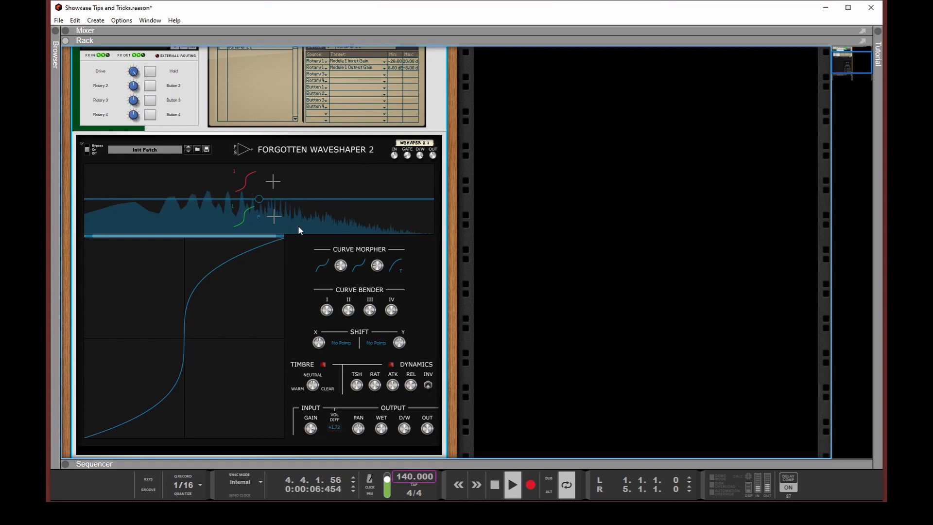
{"action": "right_click", "coordinate": [244, 307]}
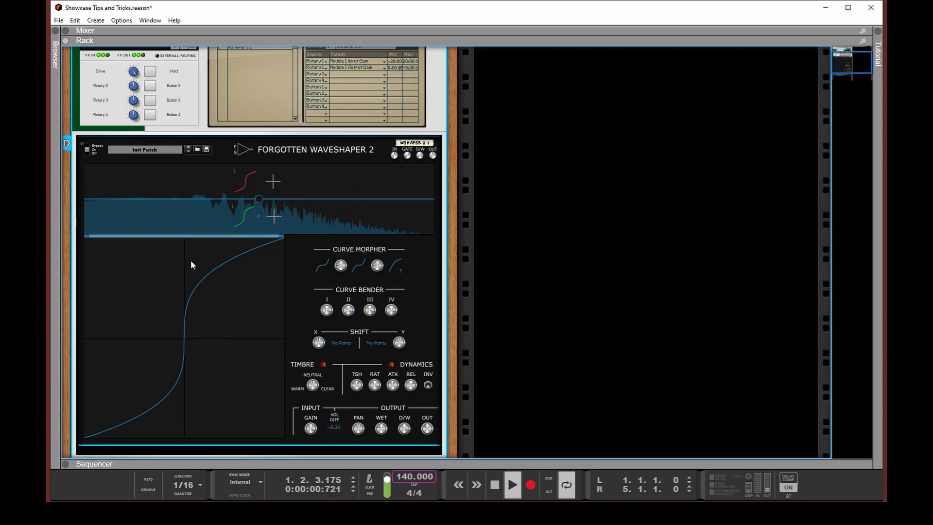
Adjust the Drive rotary of the Insert FX device again, and optimize the wave shape for a single curve
{"action": "left_click_drag", "start_coordinate": [135, 140], "coordinate": [133, 69]}
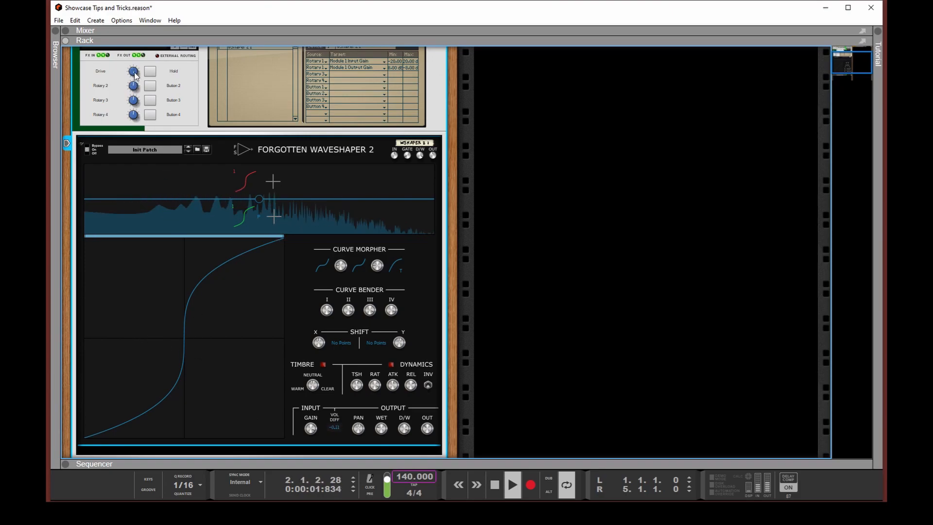
{"action": "scroll", "coordinate": [252, 317], "scroll_direction": "down", "scroll_amount": 1}
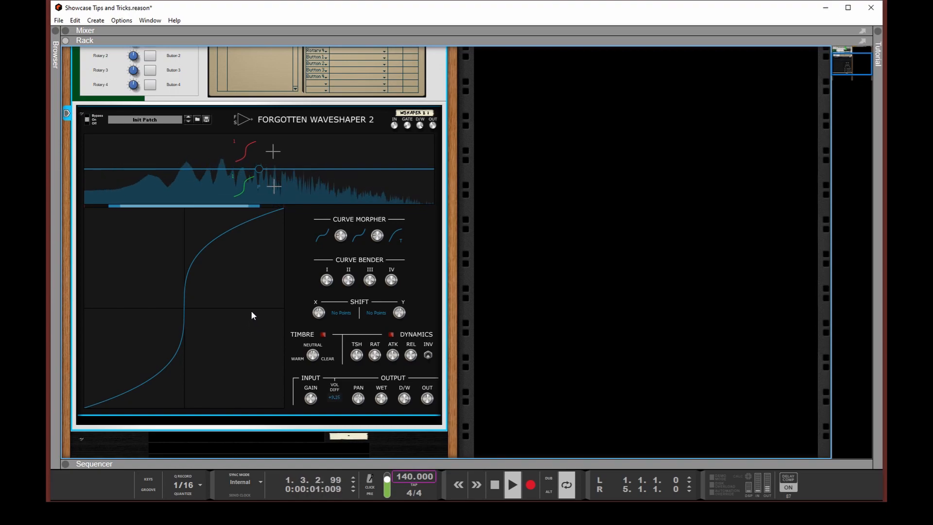
{"action": "left_click", "coordinate": [322, 238]}
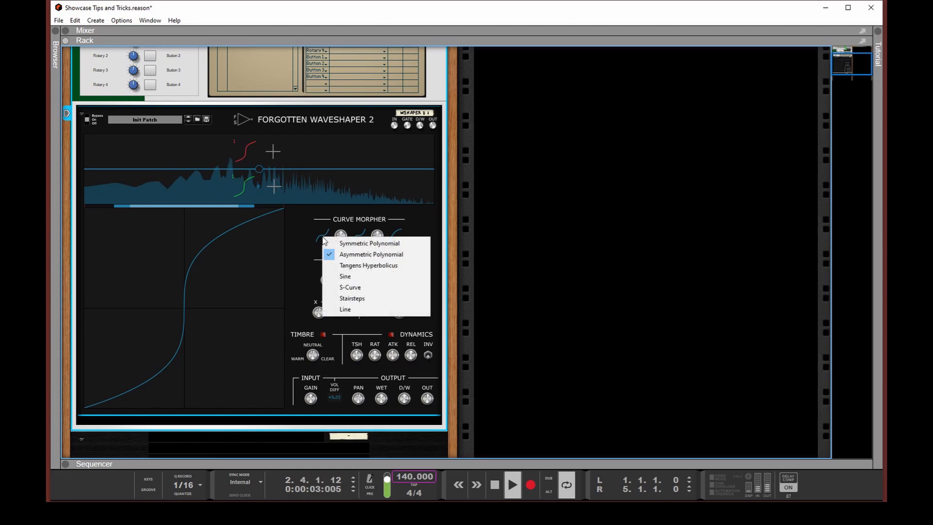
{"action": "left_click", "coordinate": [307, 232]}
{"action": "right_click", "coordinate": [249, 276]}
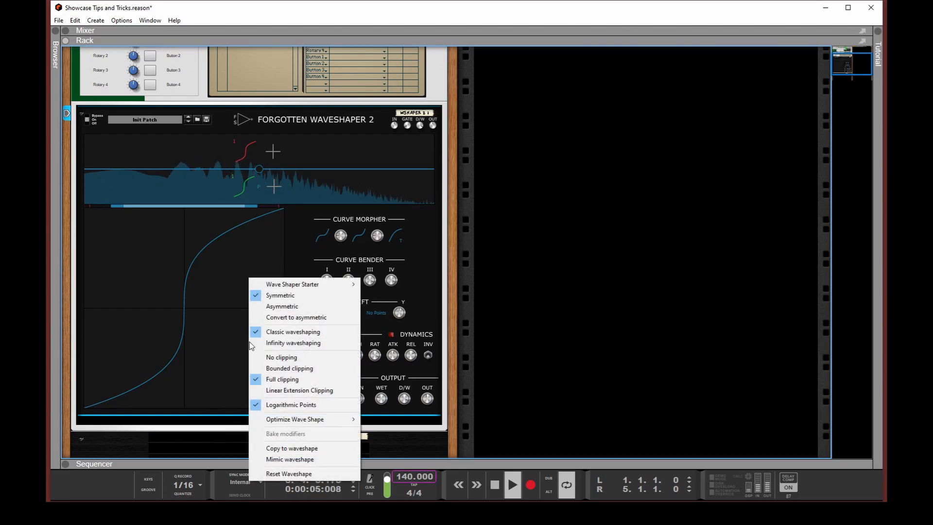
{"action": "mouse_move", "coordinate": [302, 419]}
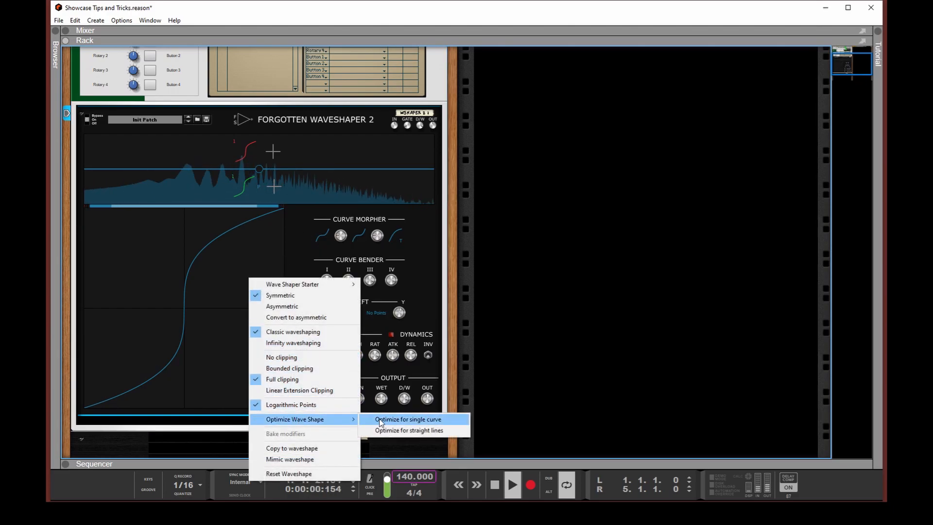
{"action": "left_click", "coordinate": [384, 421]}
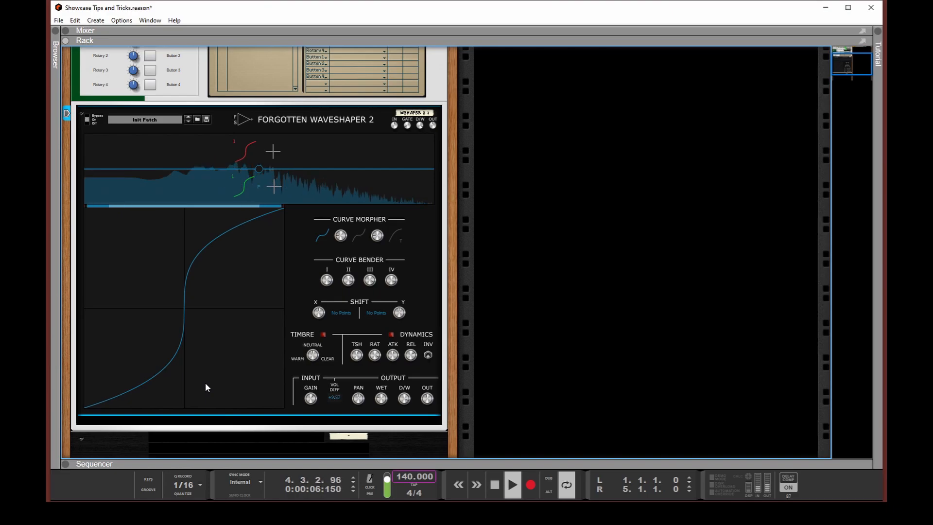
Build a symmetric waveshape of straight segments from three added points, and raise the middle point into a peak
{"action": "left_click", "coordinate": [221, 235]}
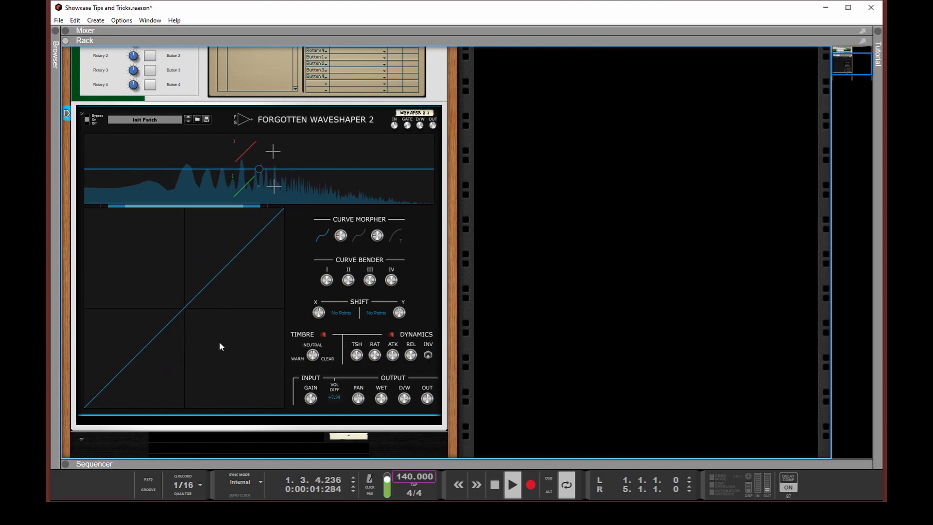
{"action": "left_click", "coordinate": [209, 249]}
{"action": "left_click", "coordinate": [236, 296]}
{"action": "left_click", "coordinate": [278, 246]}
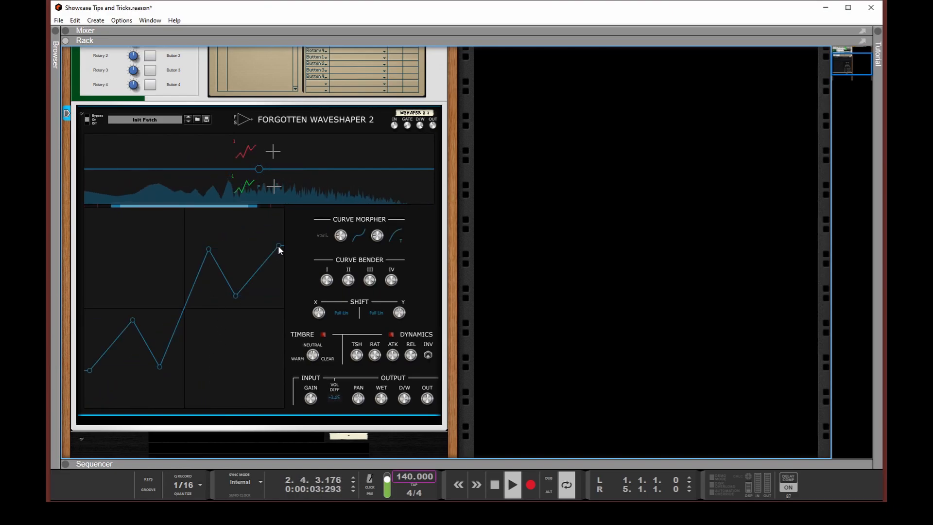
{"action": "left_click_drag", "start_coordinate": [235, 296], "coordinate": [244, 229]}
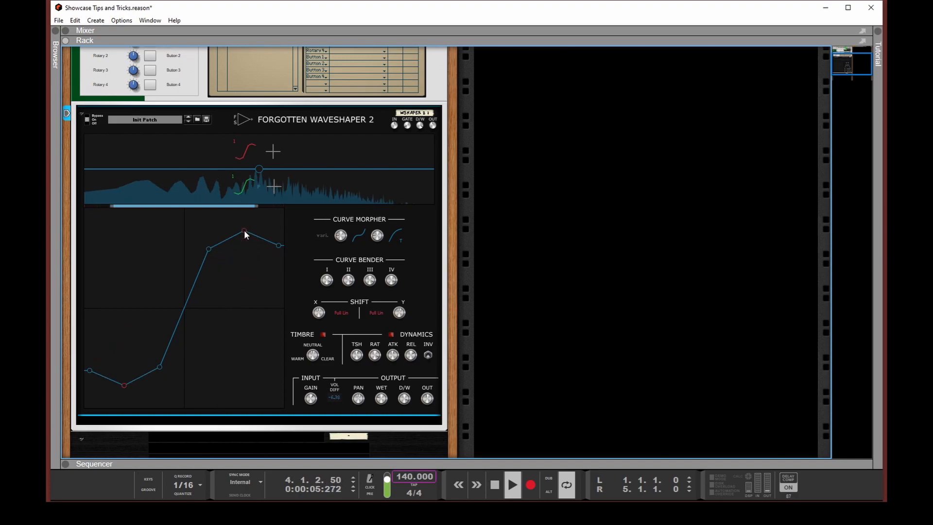
Optimize the wave shape for straight lines, and reduce it to one point per side with flat clipped ends
{"action": "right_click", "coordinate": [231, 314]}
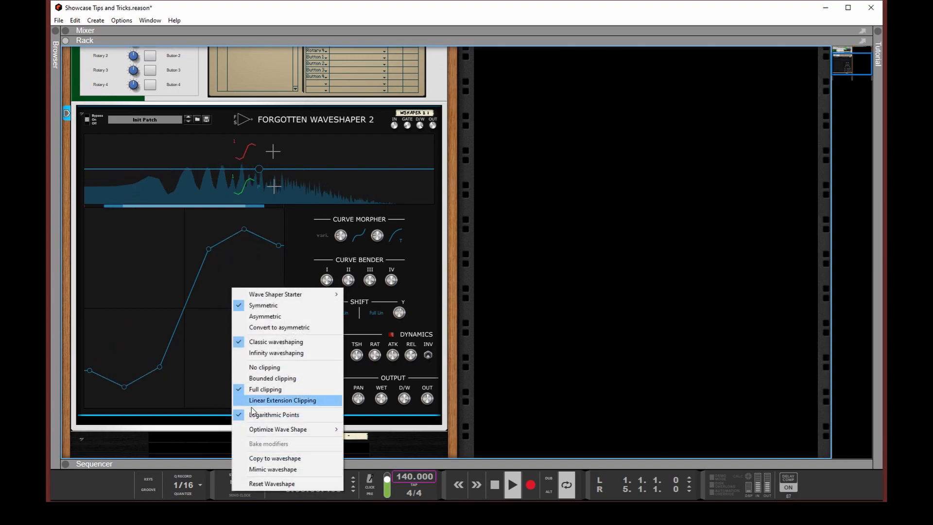
{"action": "mouse_move", "coordinate": [273, 433]}
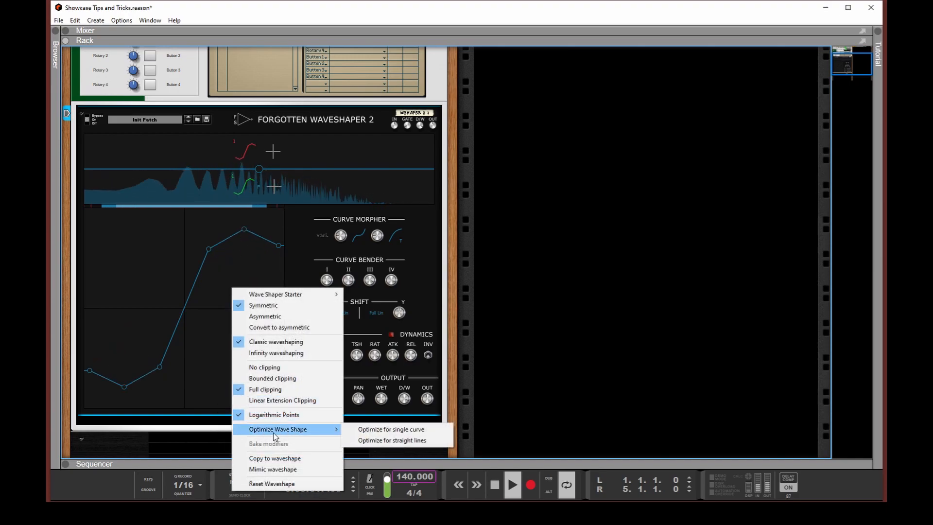
{"action": "left_click", "coordinate": [374, 440]}
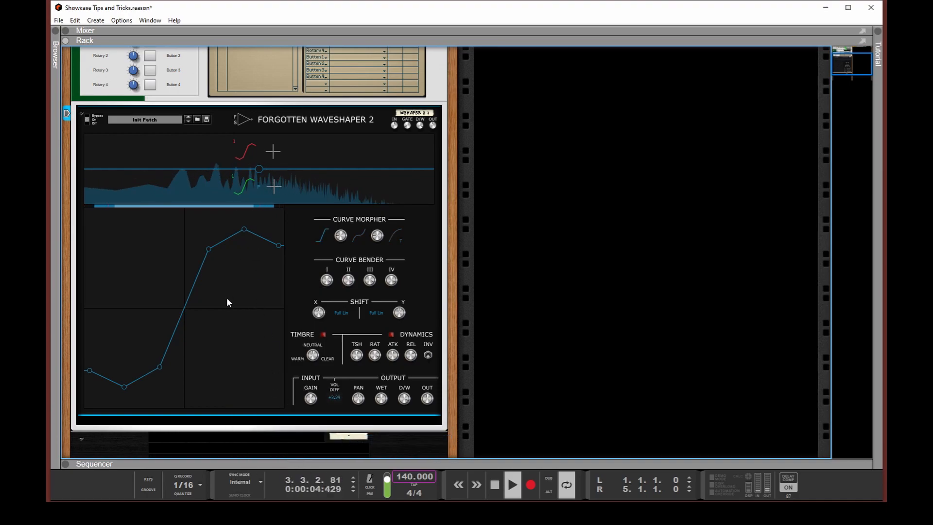
{"action": "double_click", "coordinate": [244, 230]}
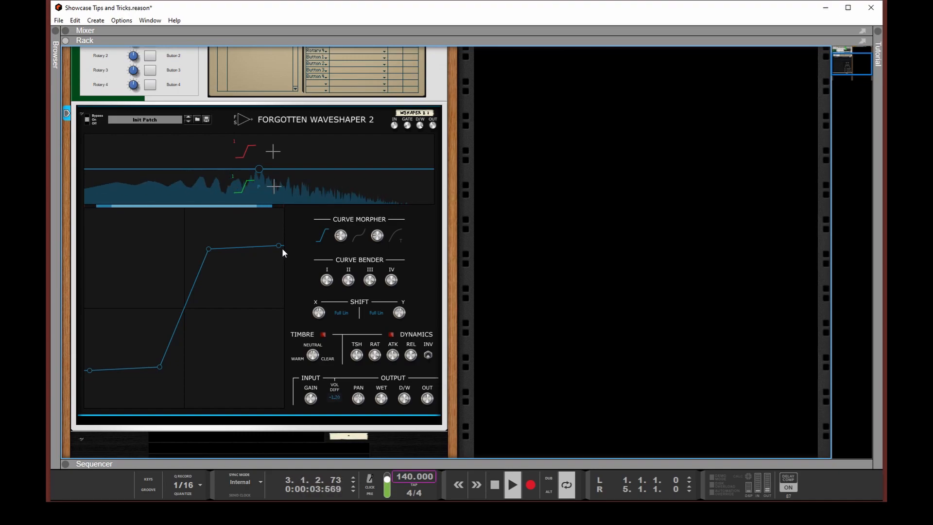
{"action": "left_click_drag", "start_coordinate": [278, 246], "coordinate": [219, 254]}
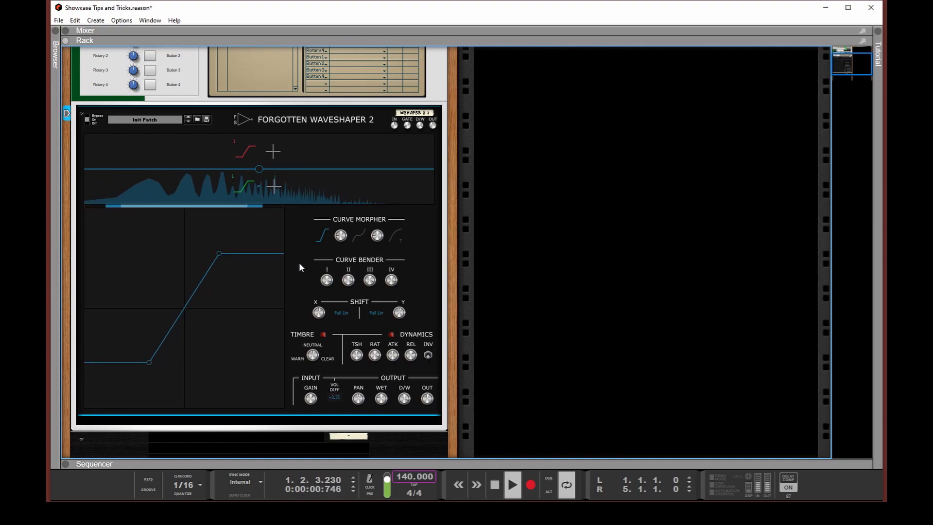
{"action": "right_click", "coordinate": [338, 238]}
{"action": "right_click", "coordinate": [327, 279]}
{"action": "left_click", "coordinate": [303, 264]}
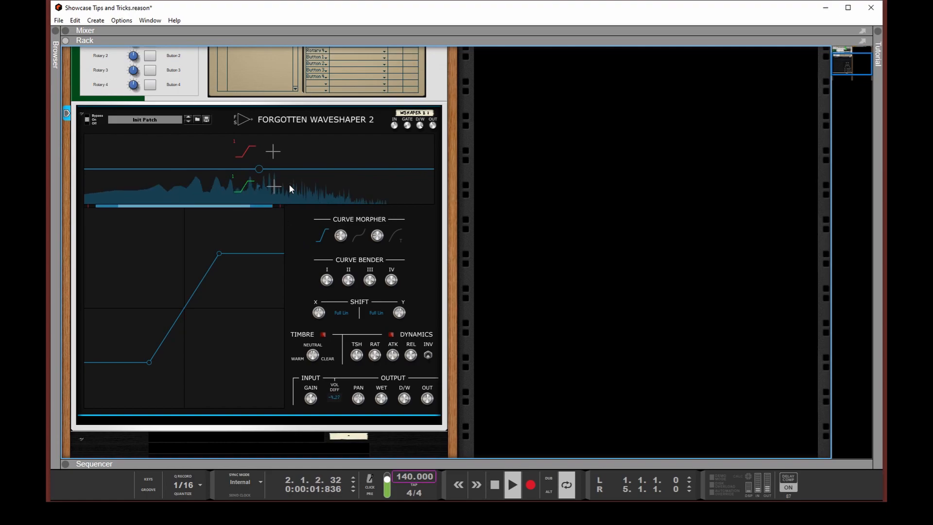
Split the spectrum into two frequency bands with a crossover at 262 Hz
{"action": "left_click_drag", "start_coordinate": [289, 184], "coordinate": [214, 183]}
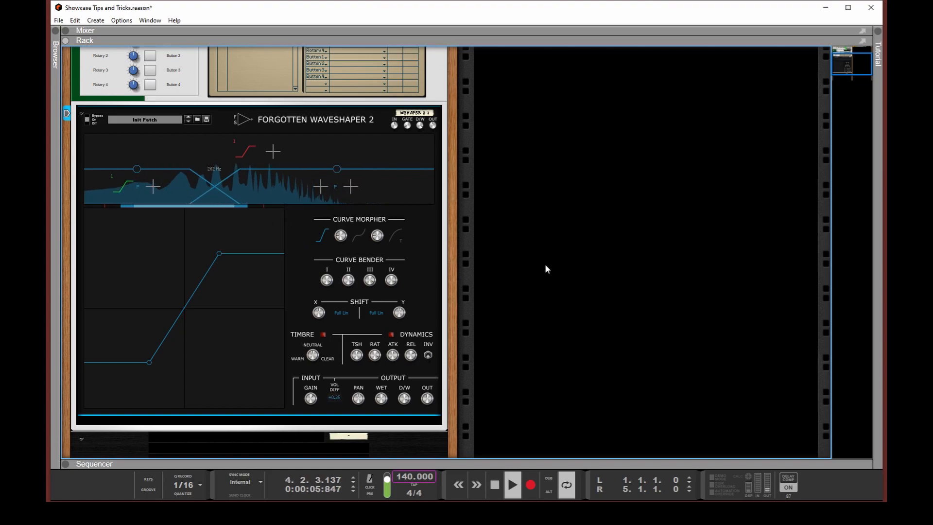
Delete the sequencer track for WShaper 2 1 and create it again
{"action": "right_click", "coordinate": [421, 264]}
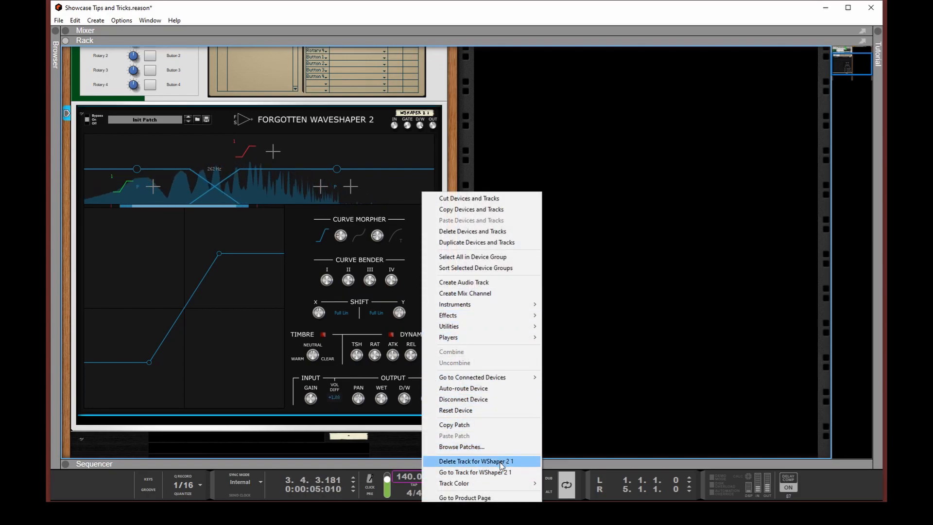
{"action": "left_click", "coordinate": [501, 462]}
{"action": "right_click", "coordinate": [433, 259]}
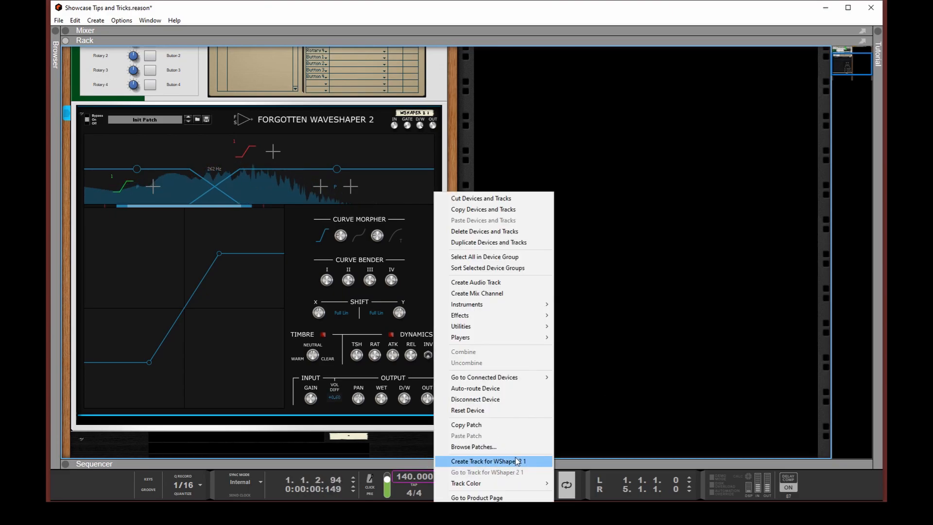
{"action": "left_click", "coordinate": [517, 462]}
Examine the automation parameters offered for the WShaper 2 1 track in the sequencer, and return to the rack
{"action": "key", "text": "F6"}
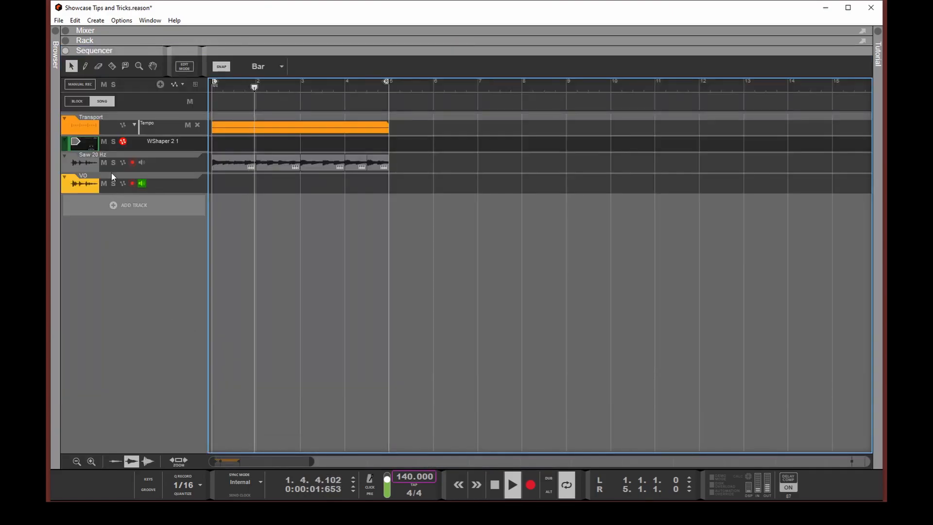
{"action": "left_click", "coordinate": [180, 84]}
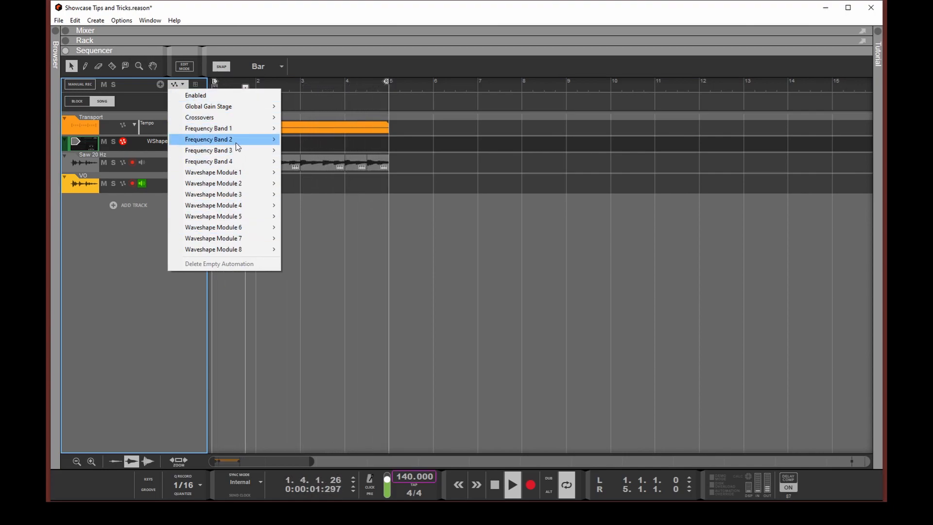
{"action": "left_click", "coordinate": [345, 237]}
{"action": "key", "text": "F6"}
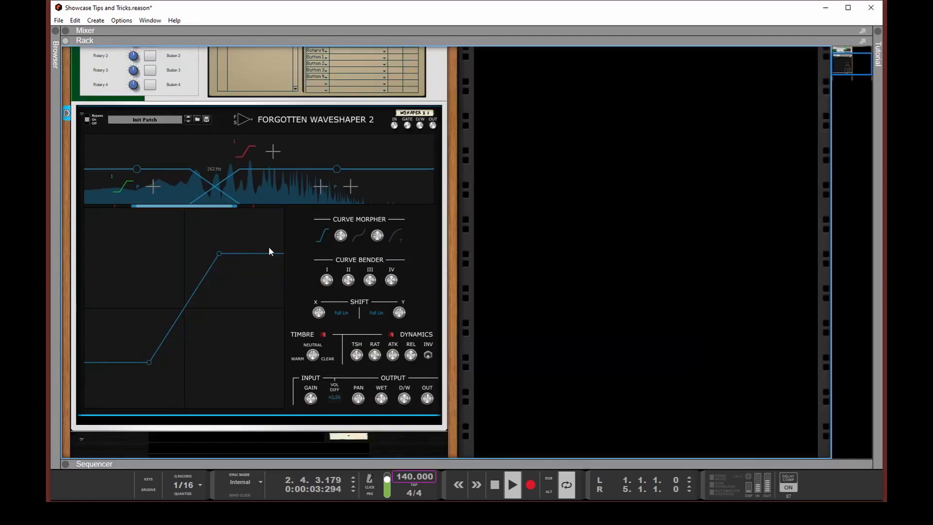
Assign Crossover 1 Cutoff as the target of Rotary 3 in the Insert FX modulation routing
{"action": "scroll", "coordinate": [272, 246], "scroll_direction": "up", "scroll_amount": 2}
{"action": "scroll", "coordinate": [277, 277], "scroll_direction": "up", "scroll_amount": 2}
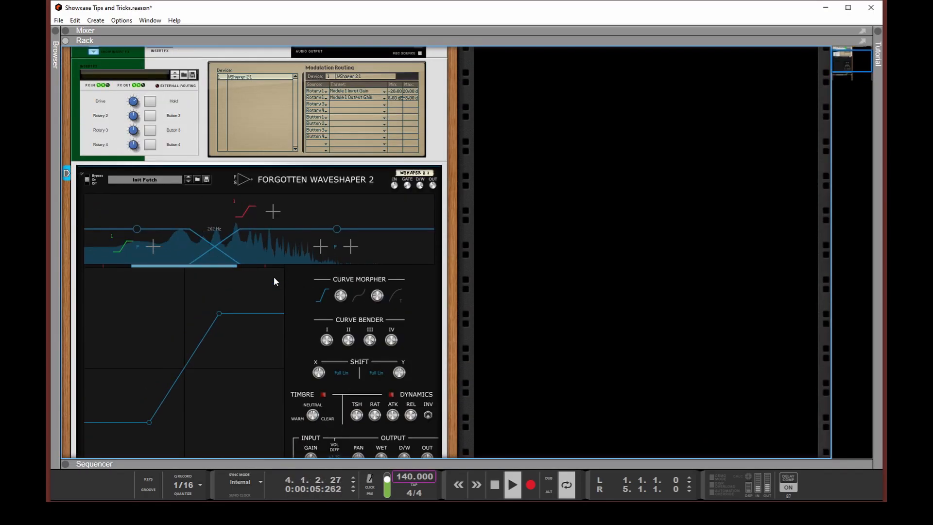
{"action": "left_click", "coordinate": [335, 107]}
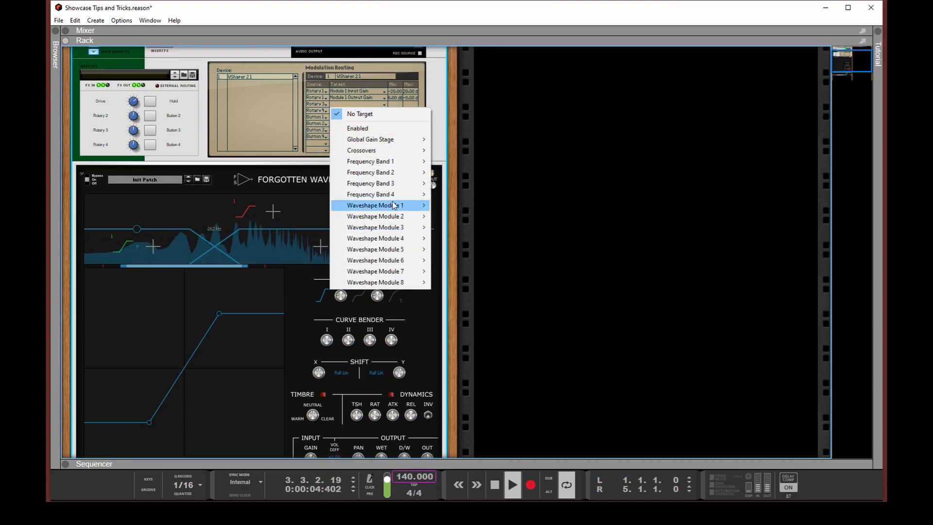
{"action": "mouse_move", "coordinate": [413, 161]}
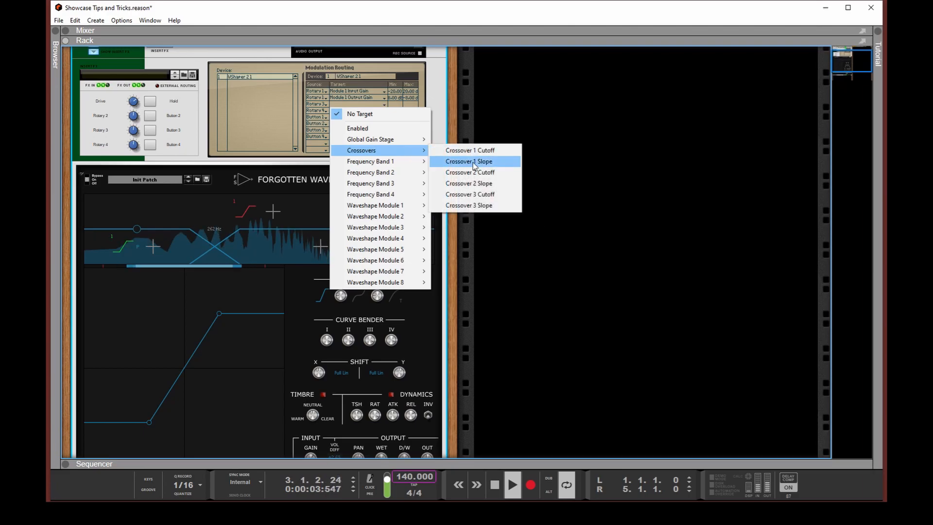
{"action": "left_click", "coordinate": [470, 151]}
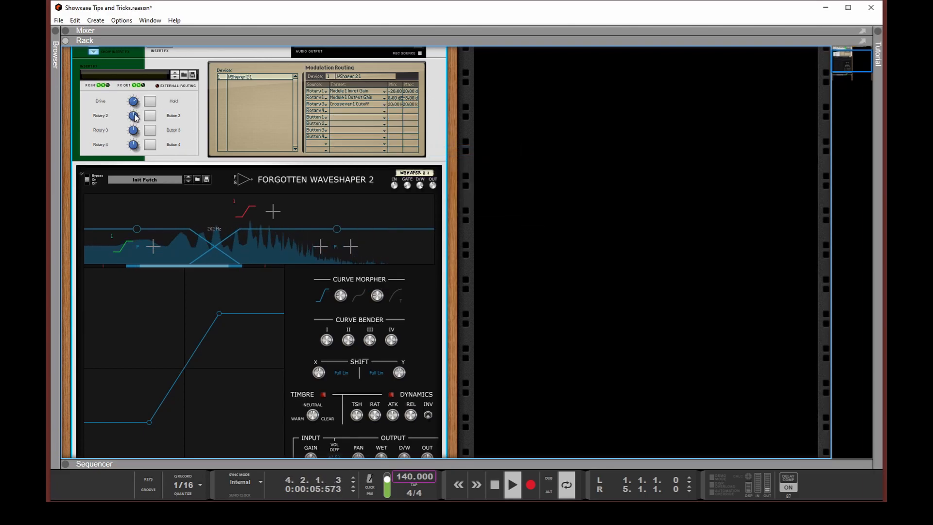
Turn up Rotary 3 to raise the crossover cutoff between the two bands, and stop playback
{"action": "mouse_move", "coordinate": [134, 129]}
{"action": "left_mouse_down"}
{"action": "mouse_move", "coordinate": [135, 118]}
{"action": "mouse_move", "coordinate": [140, 129]}
{"action": "left_mouse_up"}
{"action": "scroll", "coordinate": [272, 260], "scroll_direction": "down", "scroll_amount": 3}
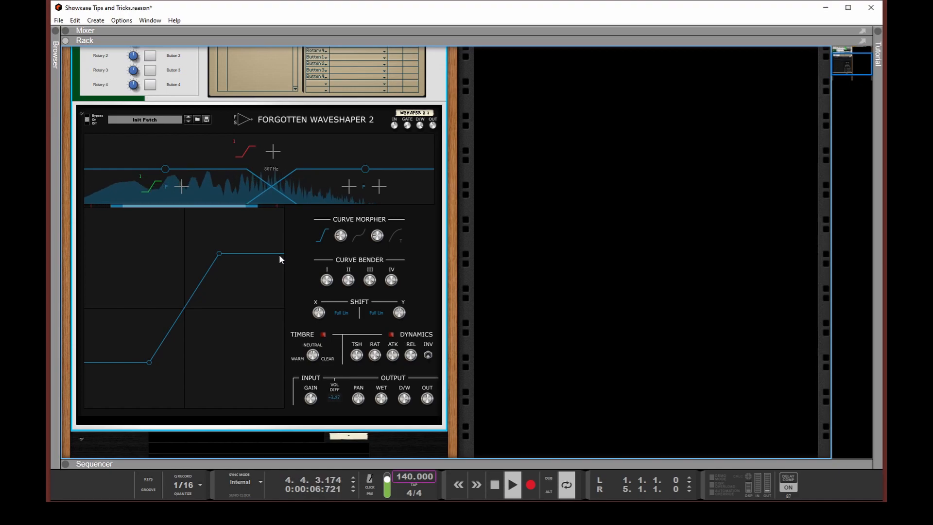
{"action": "key", "text": "space"}
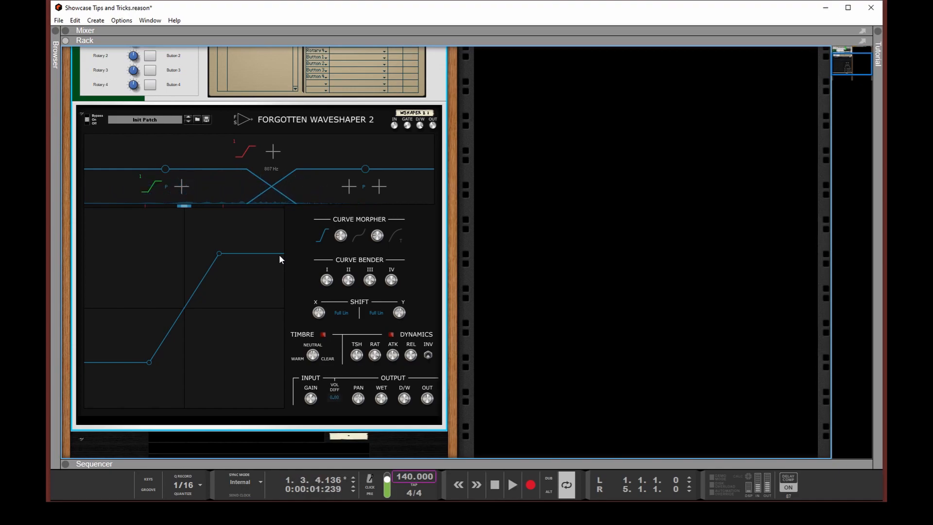